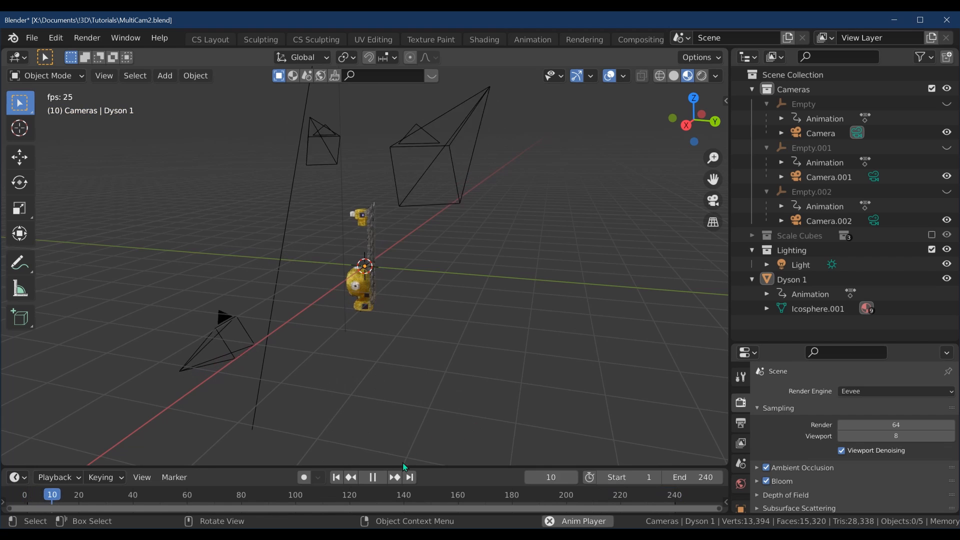
# Step: Stop the animation playback and clear the animation data from the Dyson 1 object
pyautogui.click(375, 479)
pyautogui.rightClick(799, 293)
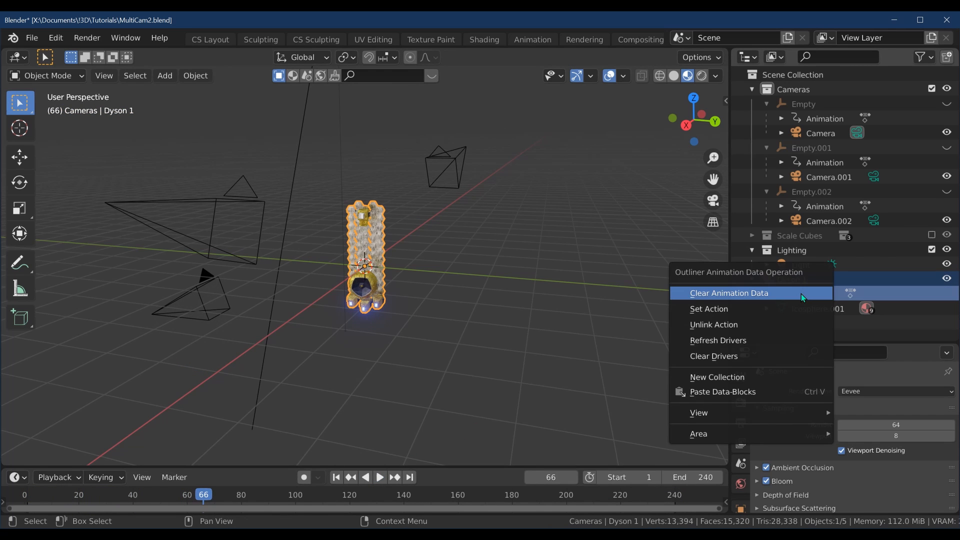
pyautogui.click(801, 293)
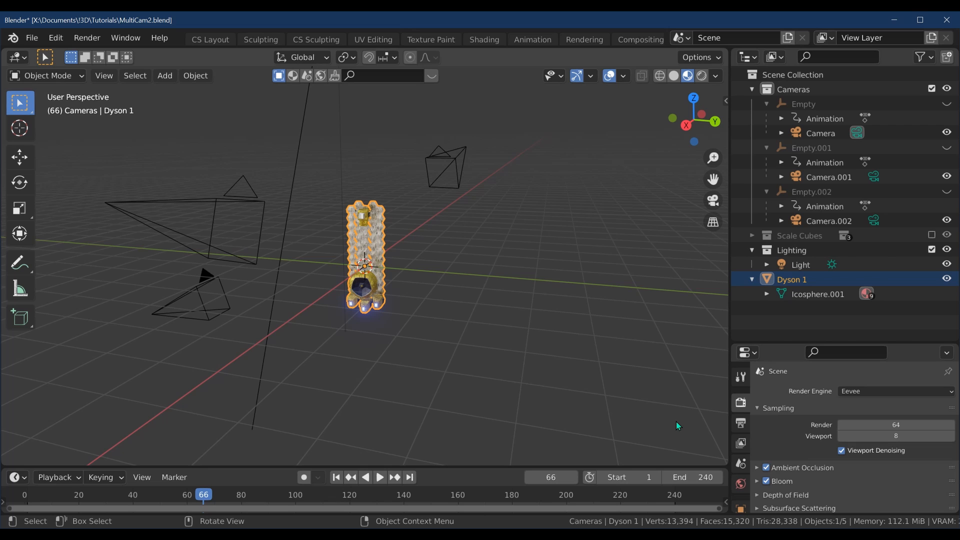
# Step: Set the scene output's stereoscopy mode to Multi-View and check the camera suffixes of the right and left views
pyautogui.click(745, 427)
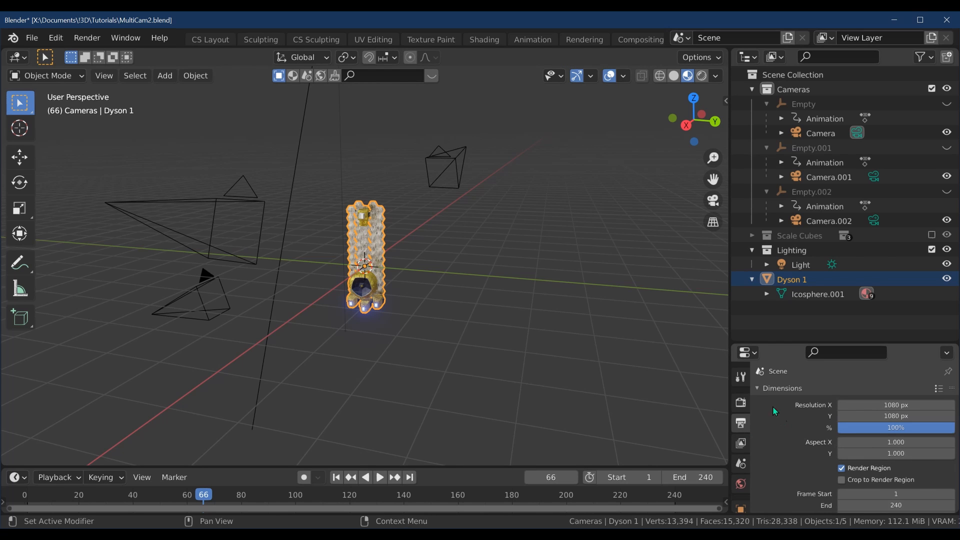
pyautogui.scroll(-6, 775, 395)
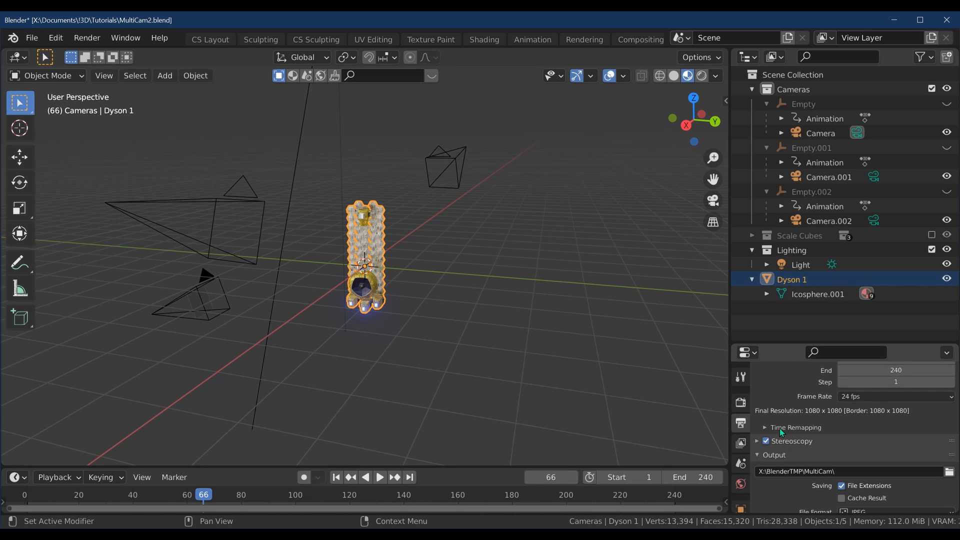
pyautogui.click(758, 441)
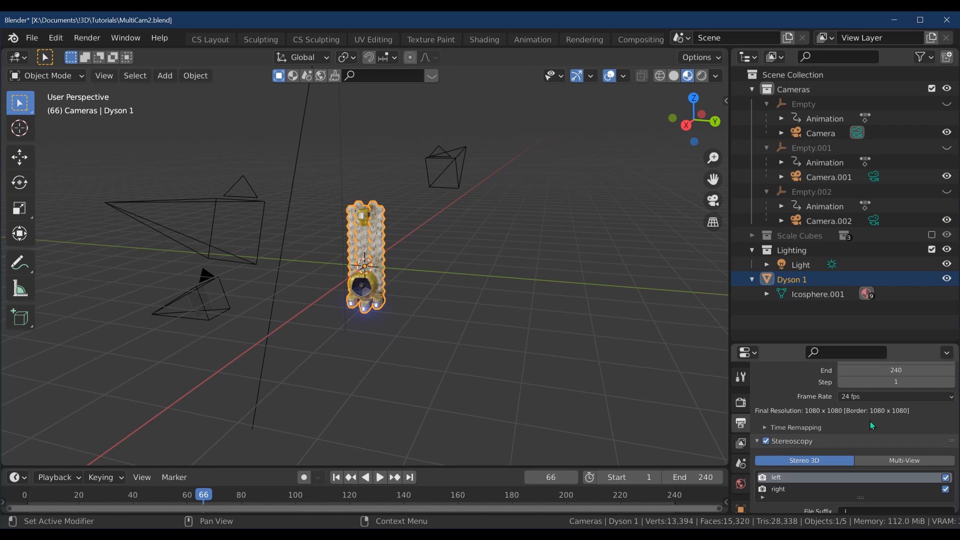
pyautogui.scroll(-3, 870, 421)
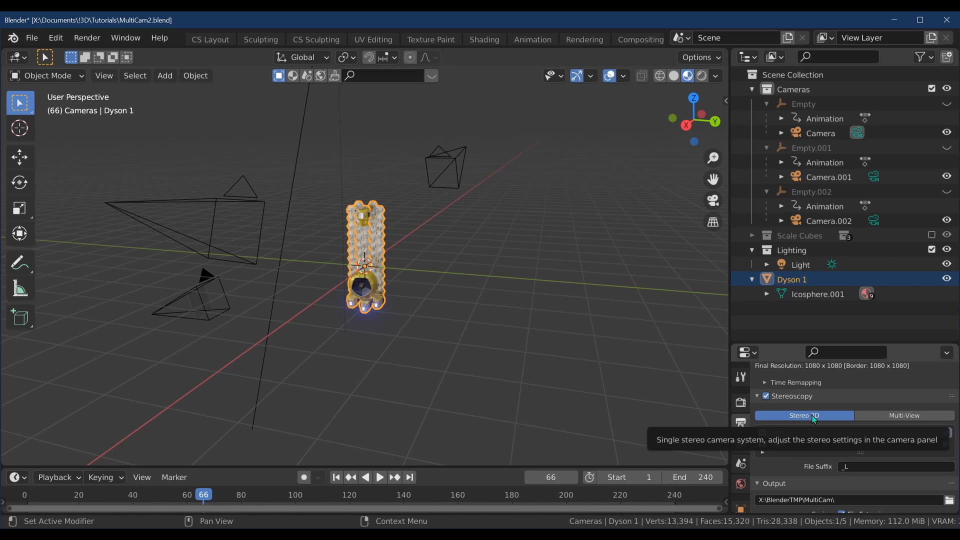
pyautogui.click(900, 417)
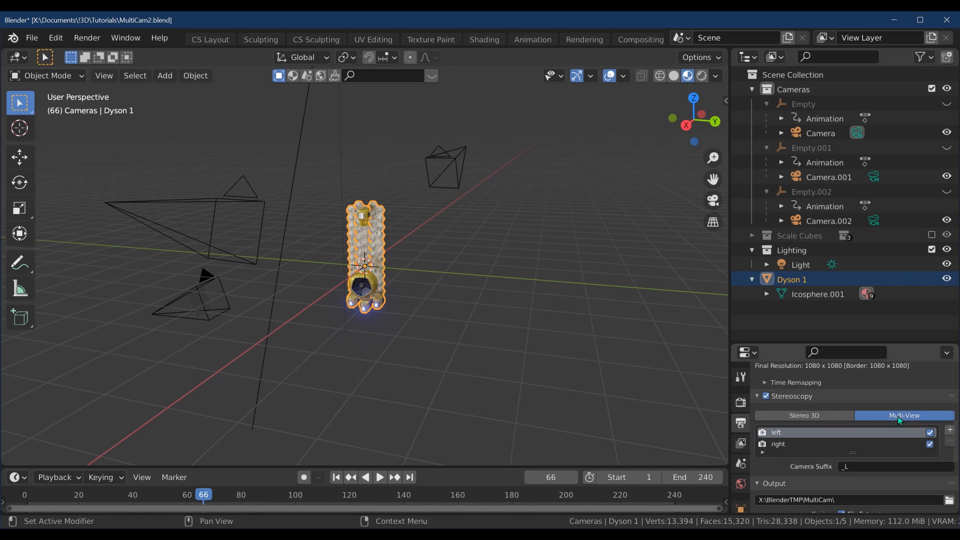
pyautogui.scroll(-1, 935, 385)
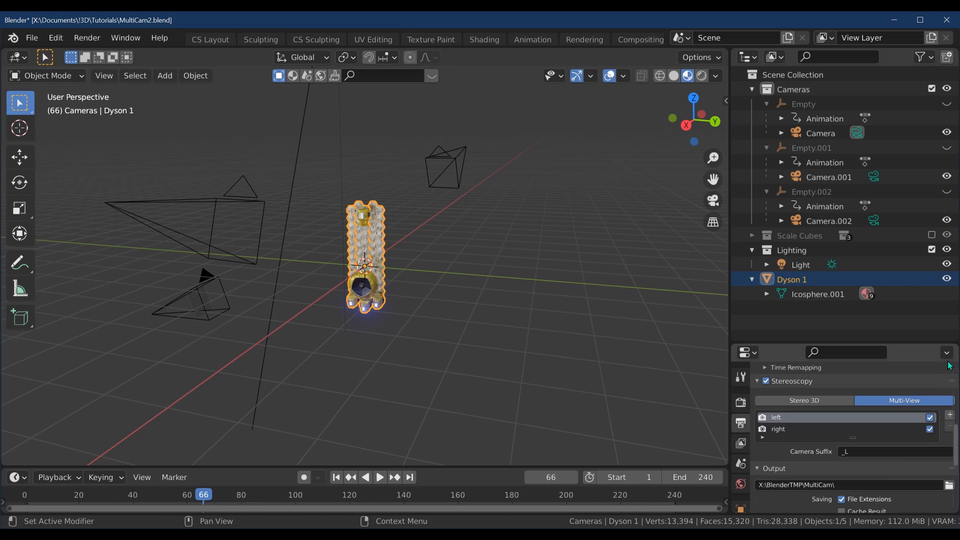
pyautogui.click(790, 429)
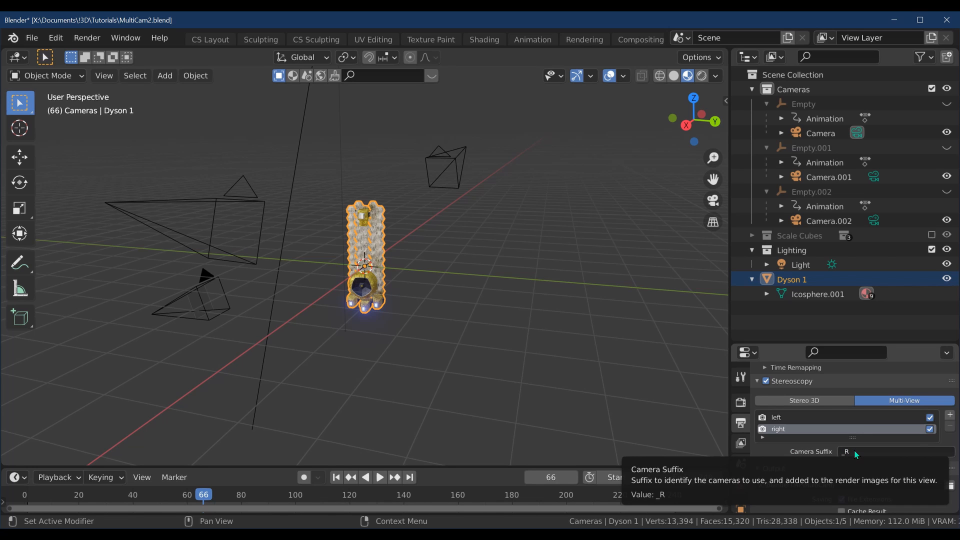
pyautogui.click(844, 419)
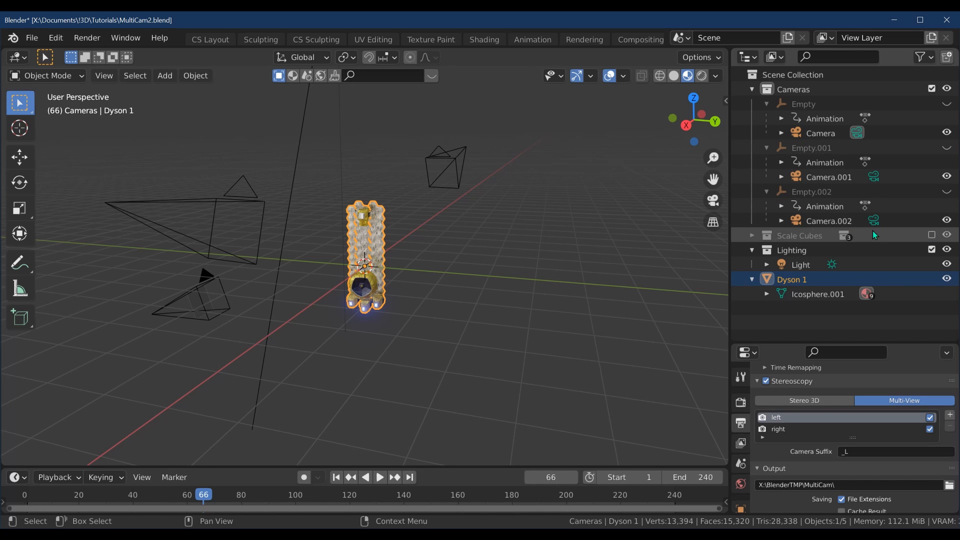
# Step: Try to render the current frame with the default left and right views, then select the active camera
pyautogui.click(650, 320)
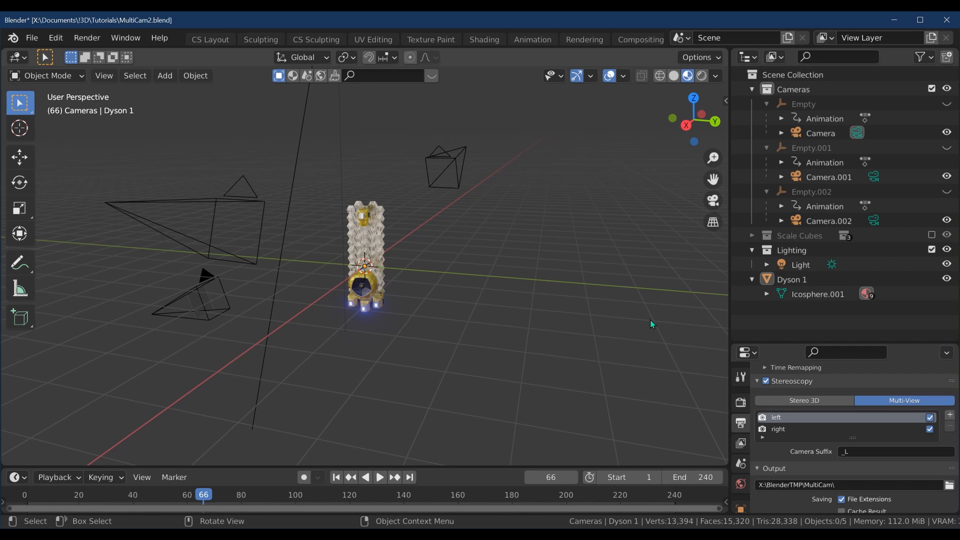
pyautogui.press('F12')
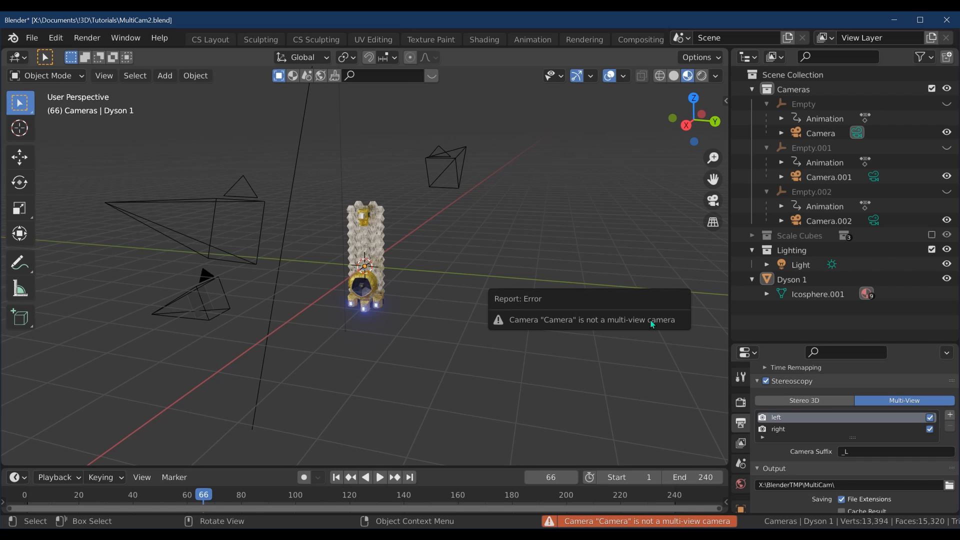
pyautogui.click(815, 133)
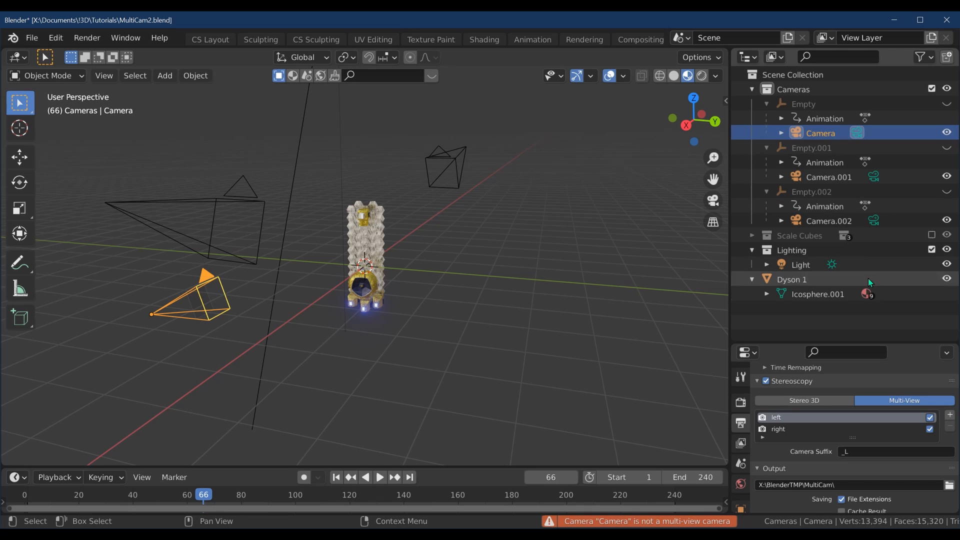
# Step: Add four render views to the multi-view list and remove the first added one, RenderView
pyautogui.click(950, 416)
pyautogui.click(950, 416)
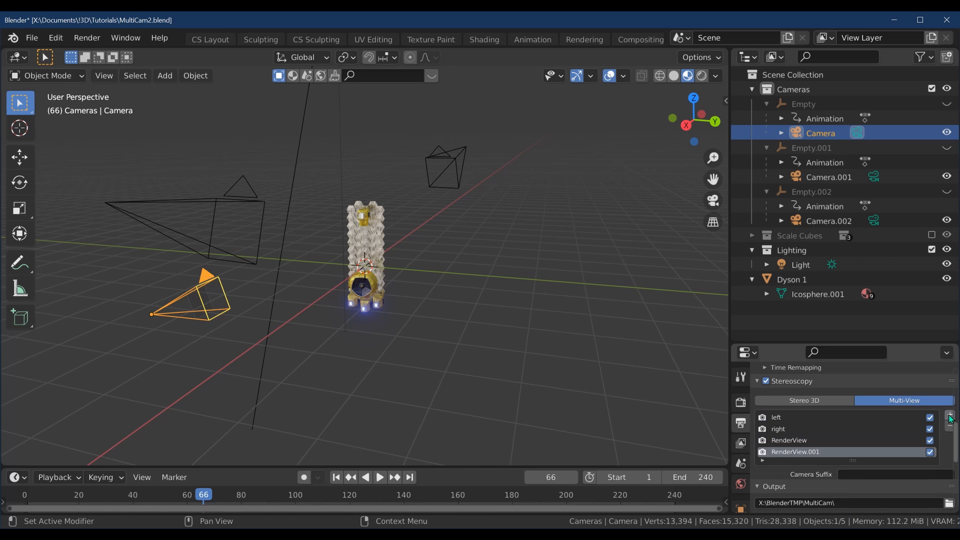
pyautogui.click(950, 416)
pyautogui.click(950, 416)
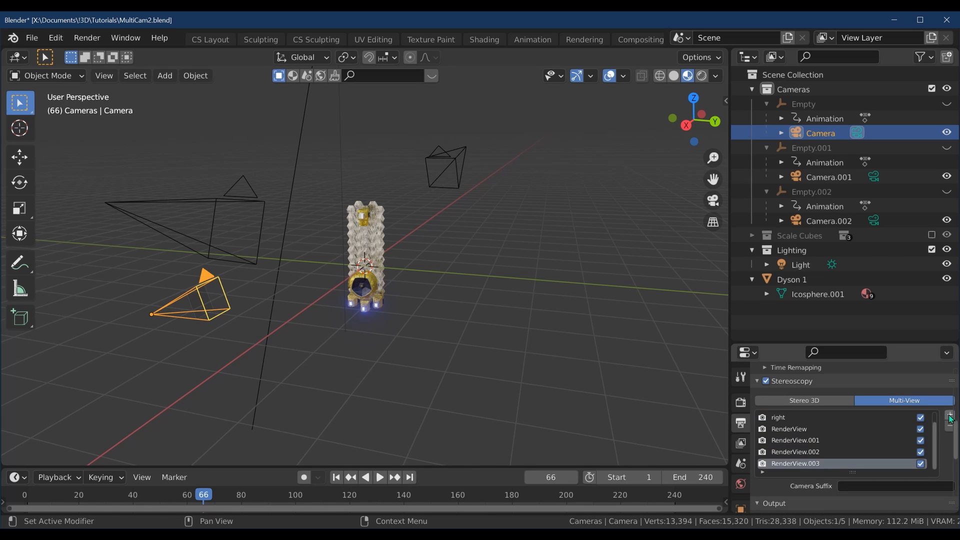
pyautogui.click(780, 428)
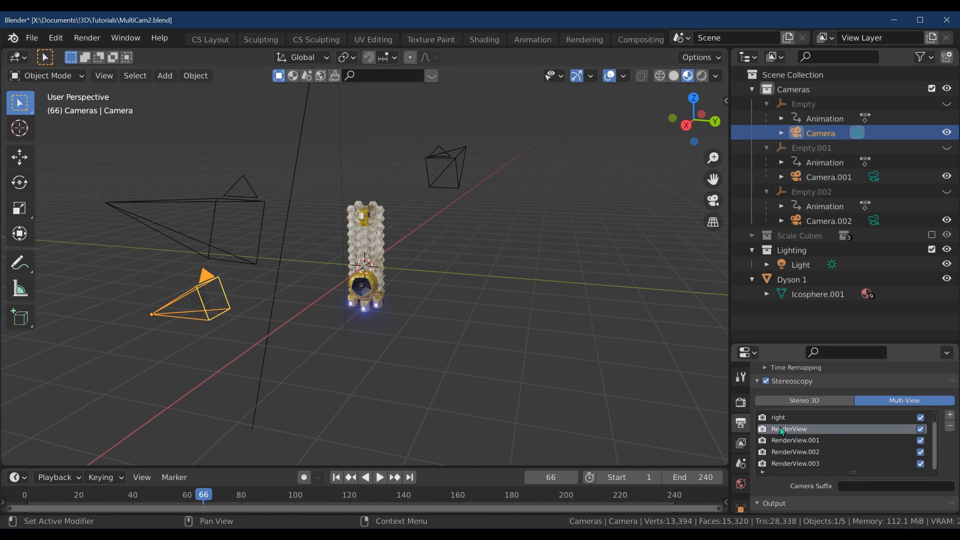
pyautogui.click(950, 427)
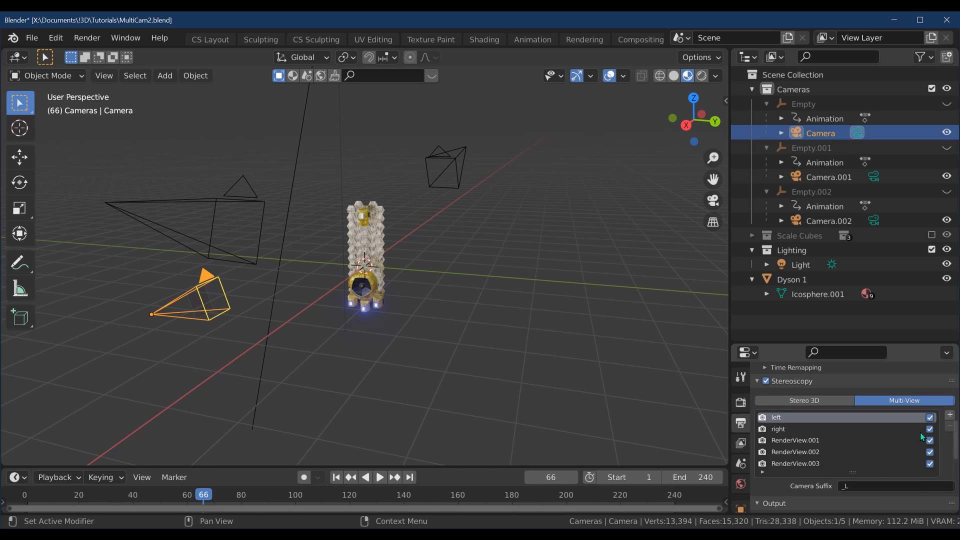
# Step: Set the camera suffix of RenderView.001 to .001
pyautogui.click(807, 440)
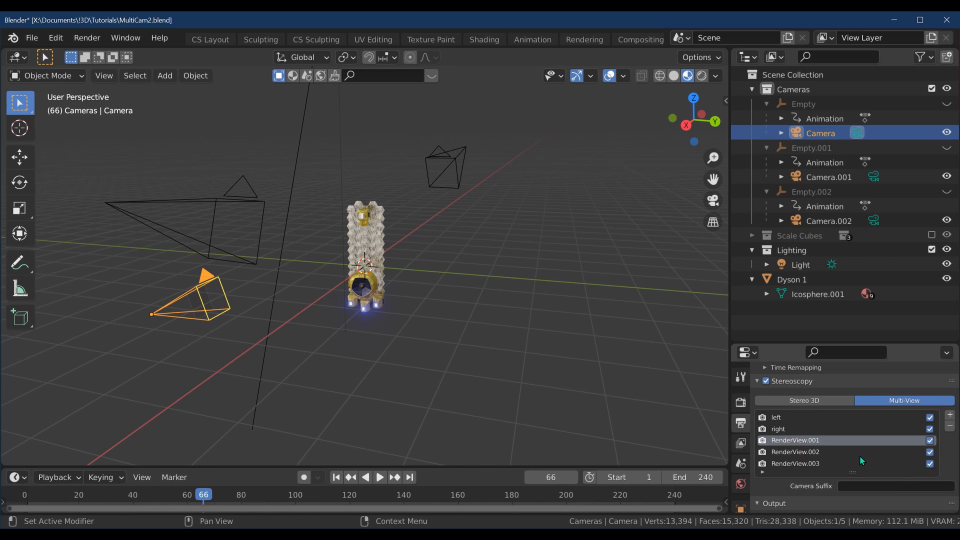
pyautogui.click(857, 484)
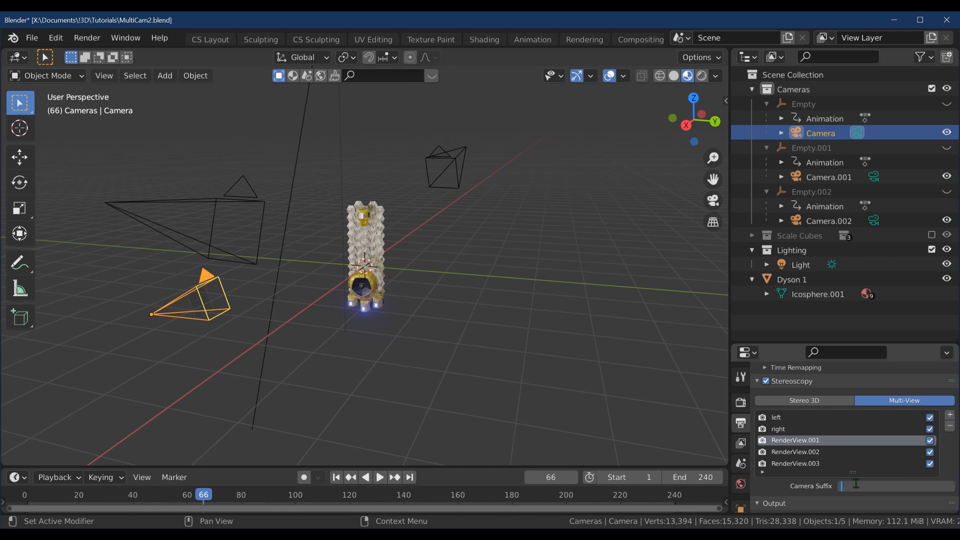
pyautogui.write('.001')
pyautogui.press('Return')
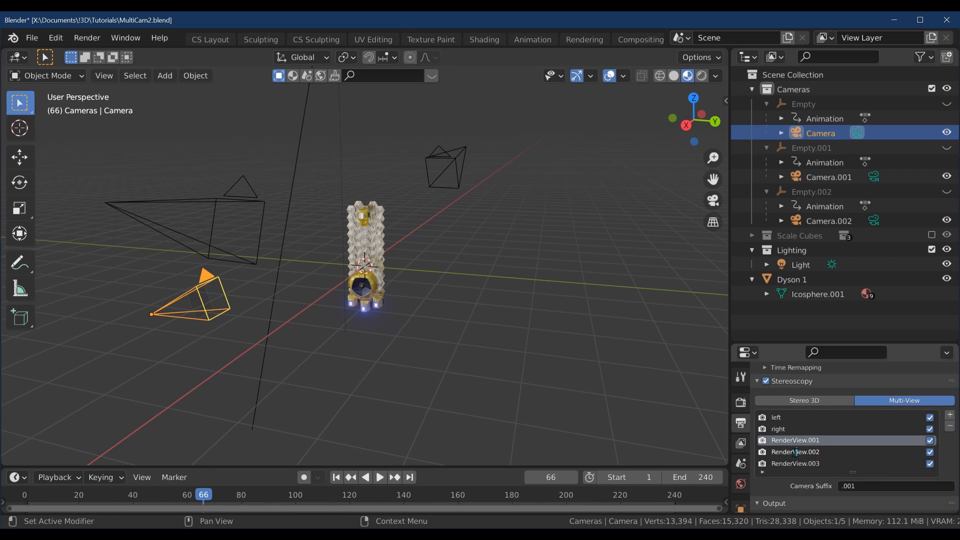
# Step: Set the camera suffix of RenderView.002 to .002
pyautogui.click(796, 452)
pyautogui.click(872, 484)
pyautogui.write('.0')
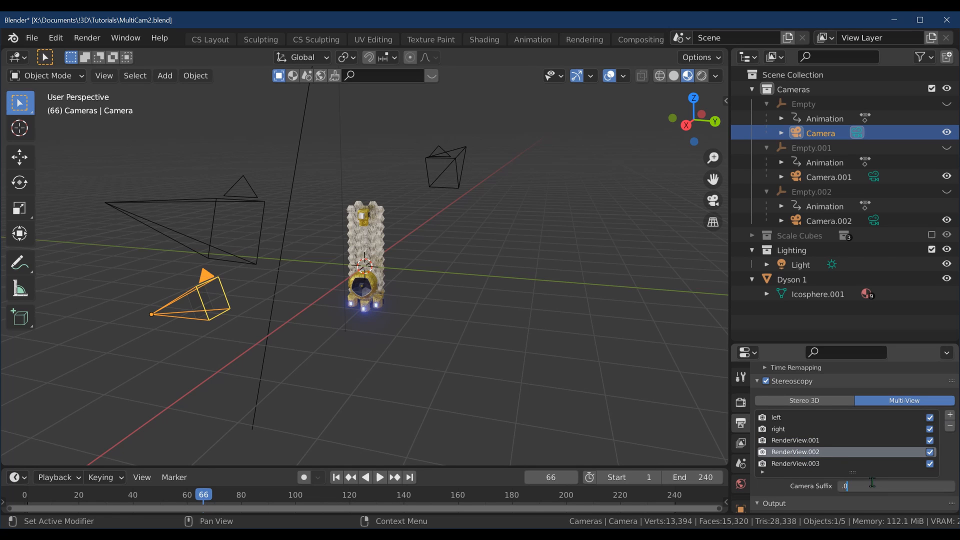
pyautogui.write('02')
pyautogui.press('Return')
# Step: Set the camera suffix of RenderView.003 to .003
pyautogui.click(791, 464)
pyautogui.click(858, 486)
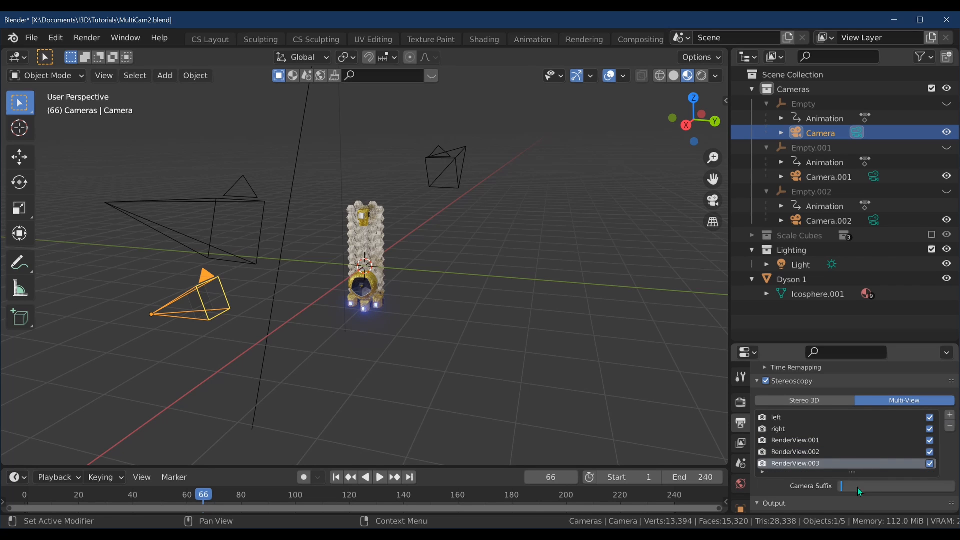
pyautogui.write('.003')
pyautogui.press('Return')
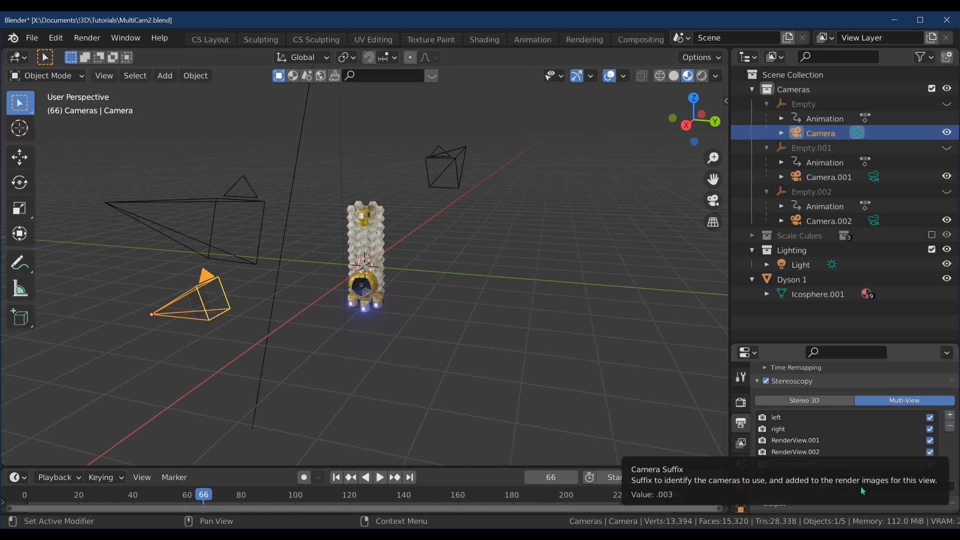
# Step: Disable the right and left views in the multi-view list
pyautogui.click(791, 429)
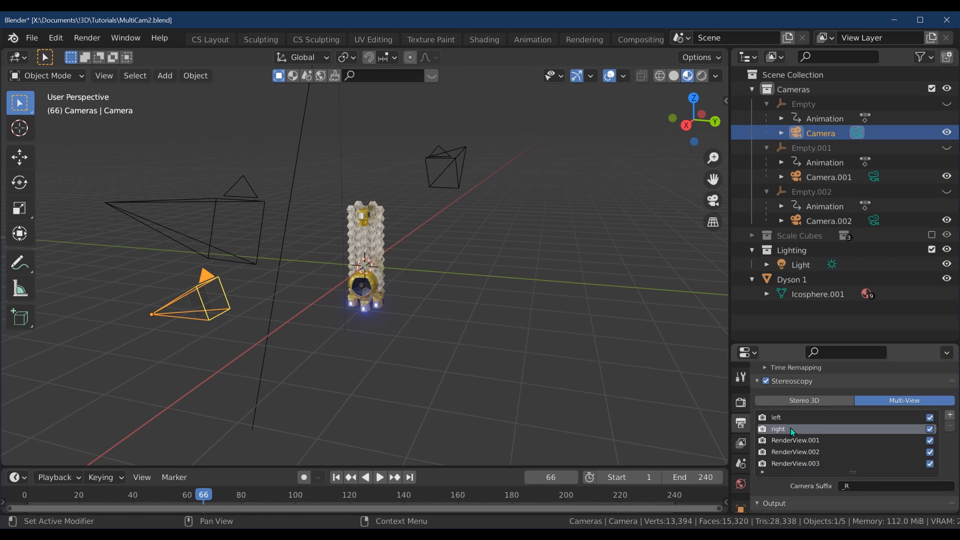
pyautogui.click(930, 429)
pyautogui.click(930, 417)
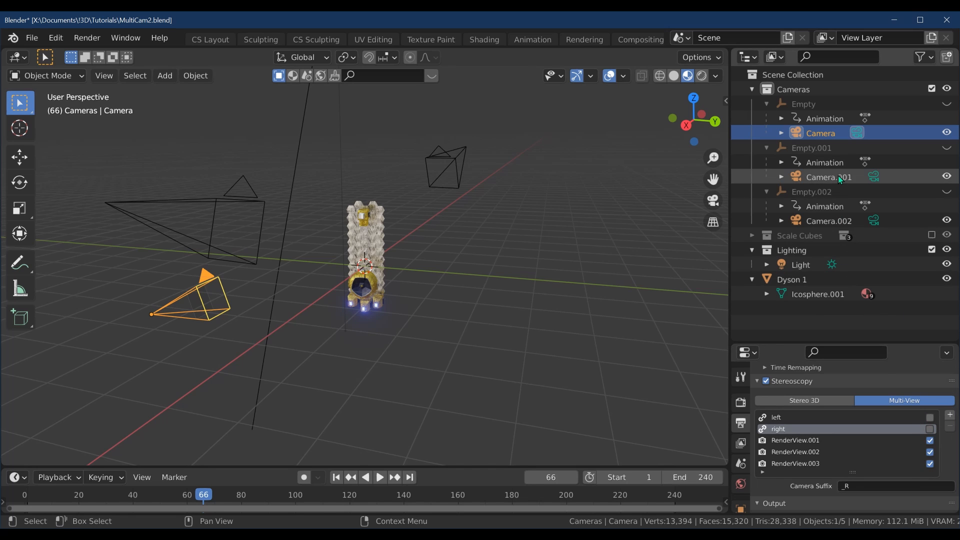
# Step: Rename the camera under the first empty as Camera.003 and deselect it
pyautogui.doubleClick(833, 136)
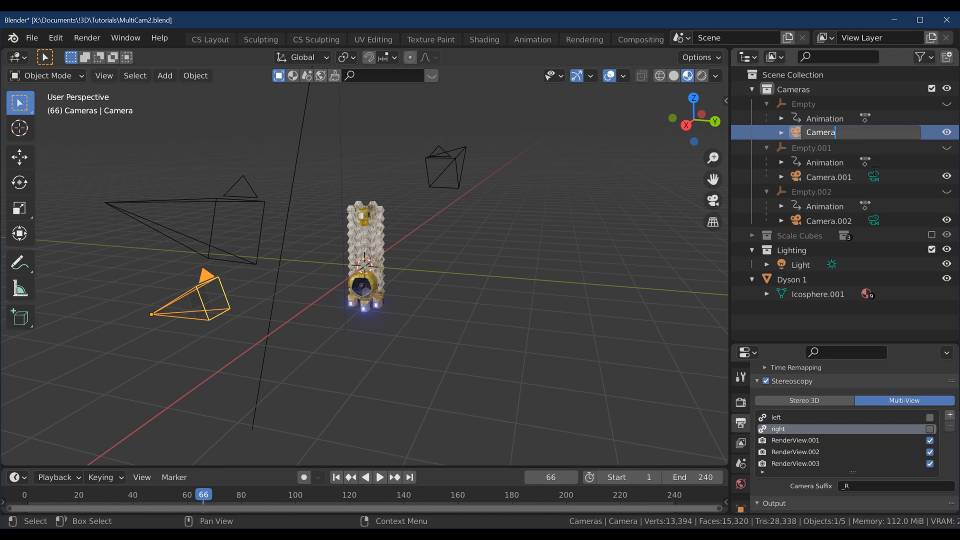
pyautogui.write('.003')
pyautogui.press('Return')
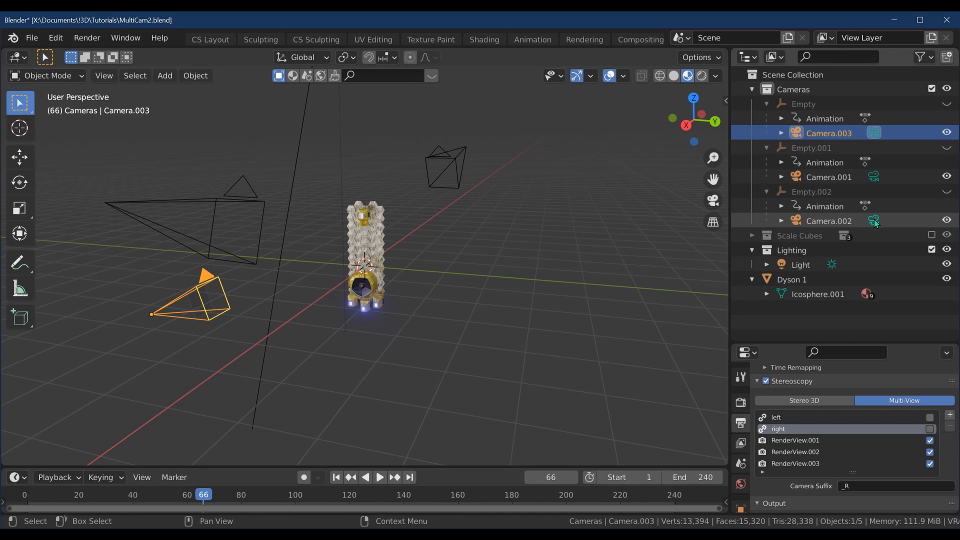
pyautogui.click(593, 209)
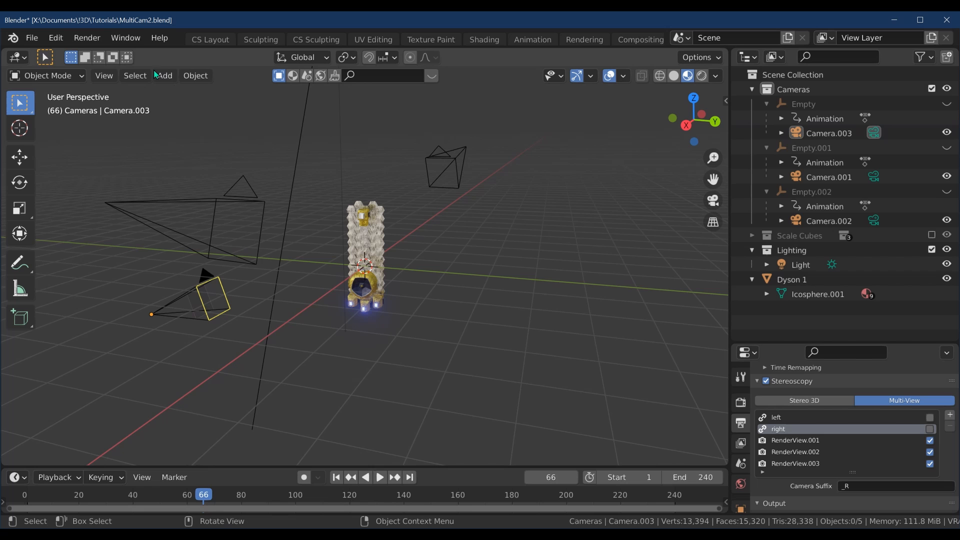
# Step: Render the animation with the enabled multi-view cameras
pyautogui.click(125, 38)
pyautogui.moveTo(87, 38)
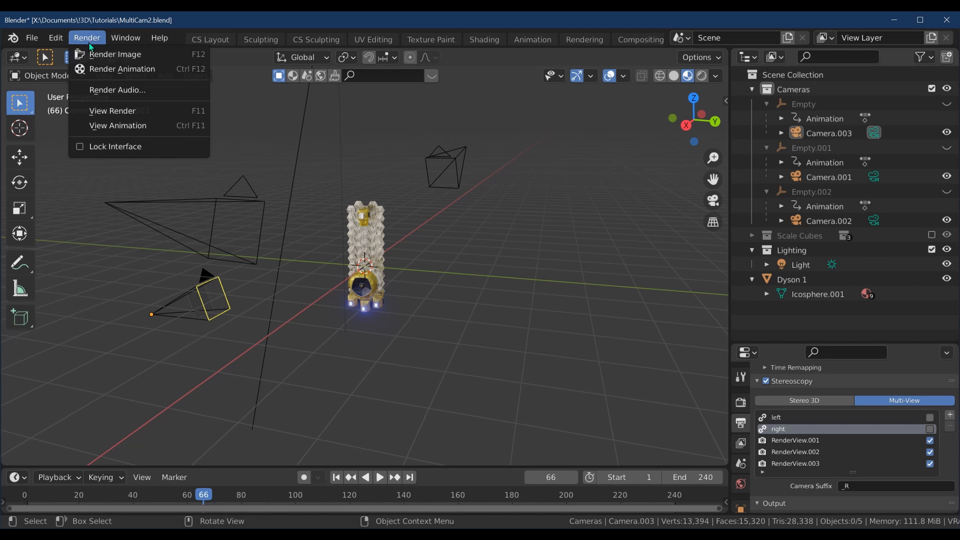
pyautogui.click(92, 70)
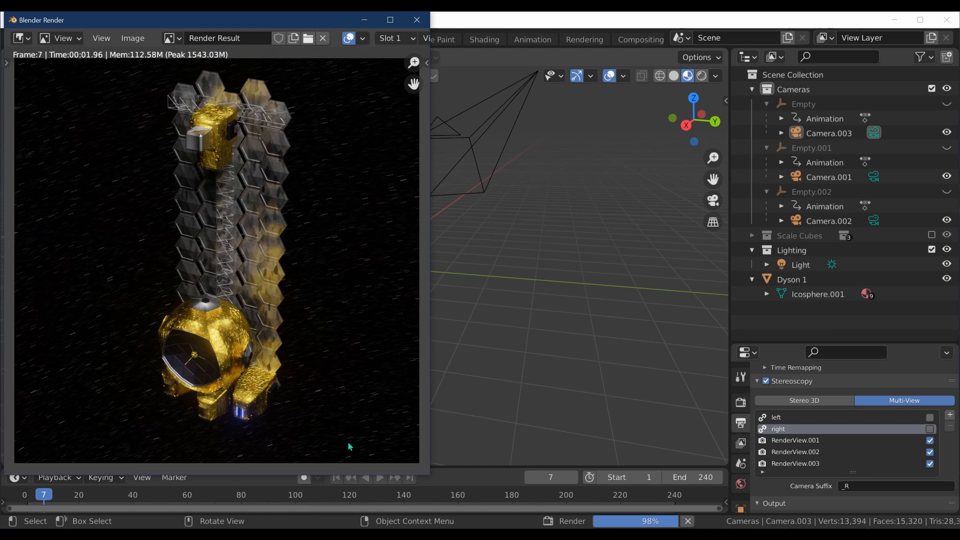
# Step: Switch to File Explorer, examine the images rendered per camera in the MultiCam folder, and return to the Blender render window
pyautogui.hotkey('alt', 'Tab')
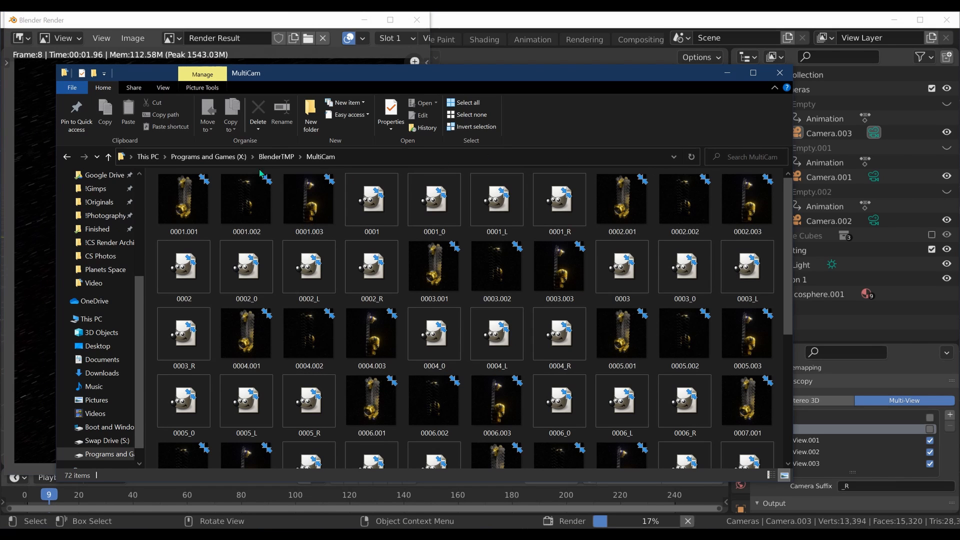
pyautogui.click(310, 210)
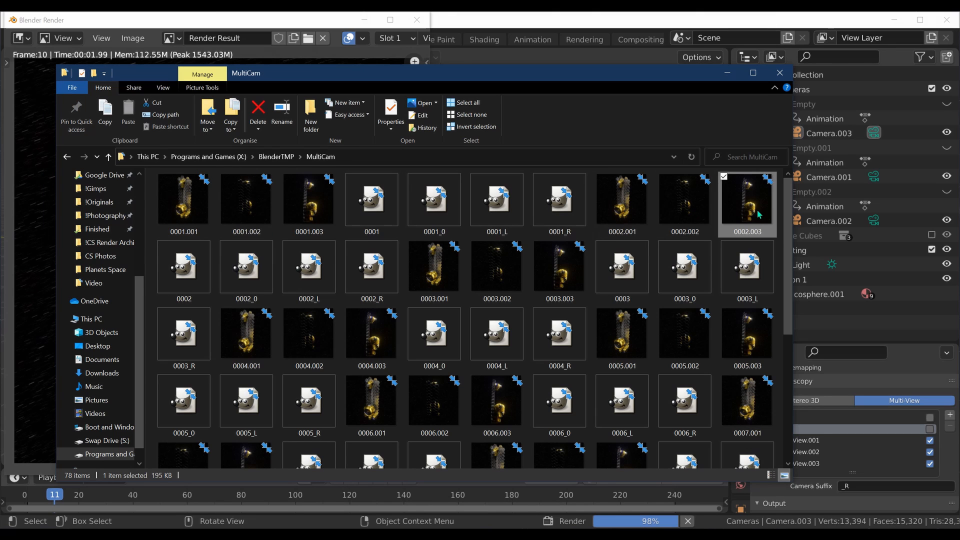
pyautogui.click(512, 271)
pyautogui.click(534, 272)
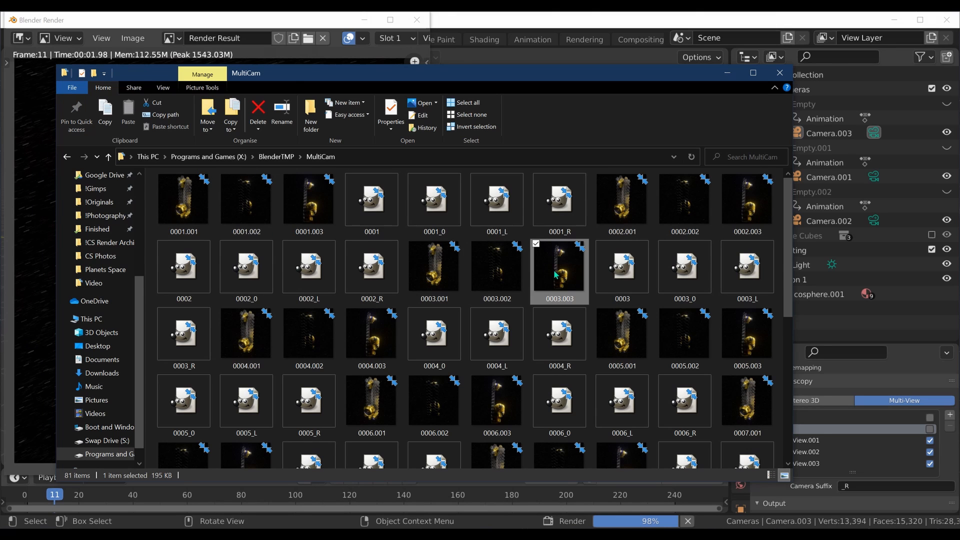
pyautogui.scroll(-5, 535, 273)
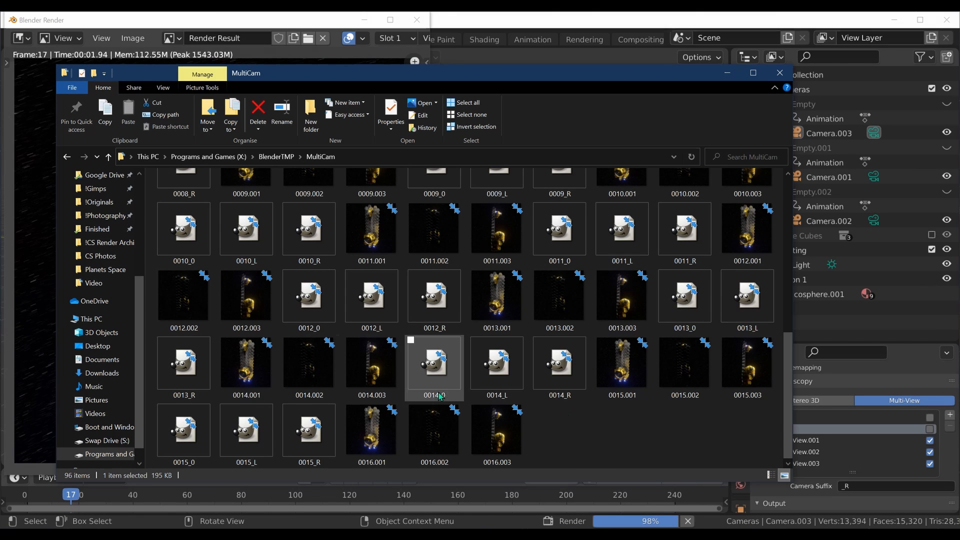
pyautogui.click(40, 310)
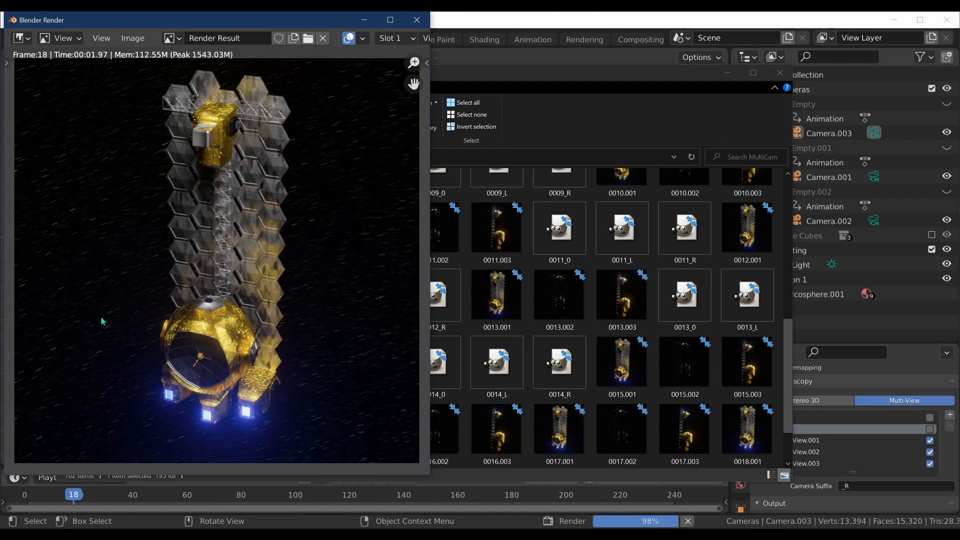